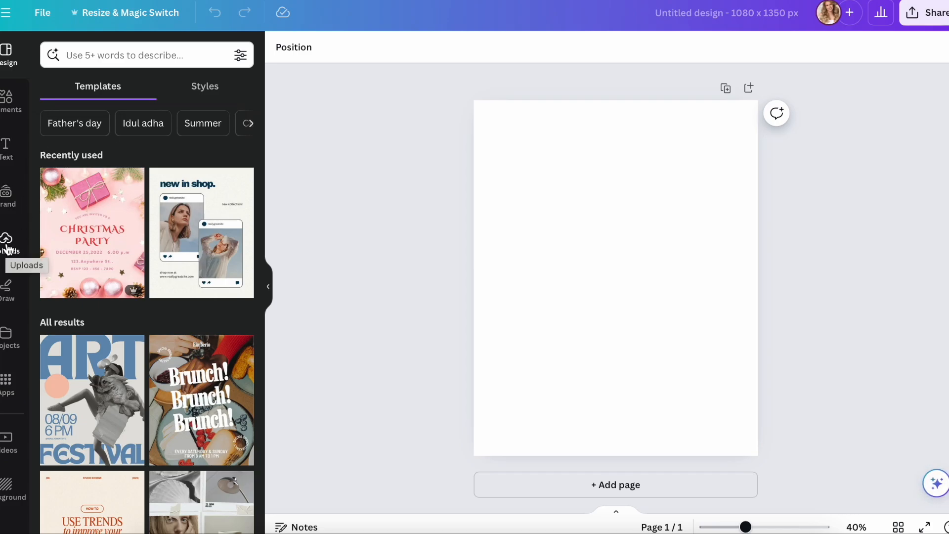
# - Upload the Camp 1.png photo from the Finder folder to the image uploads
pyautogui.click(6, 242)
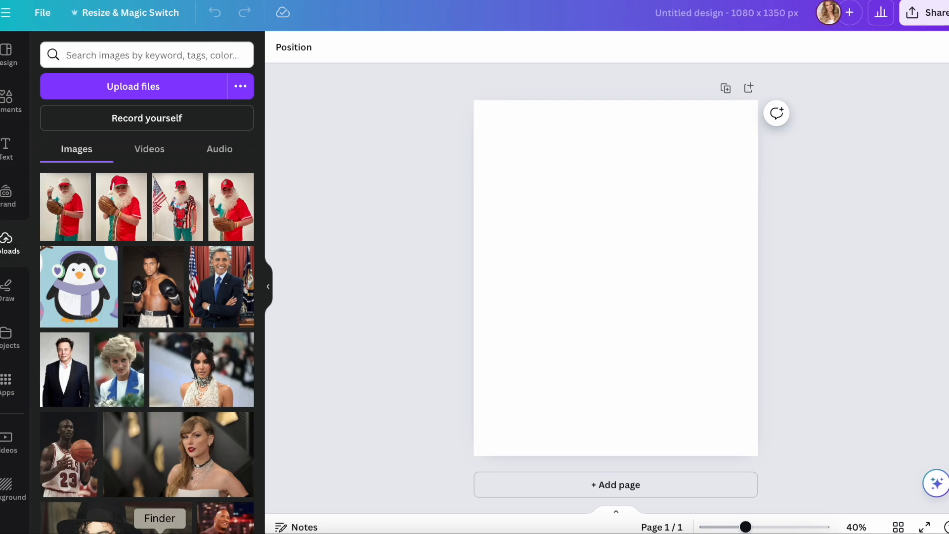
pyautogui.click(159, 532)
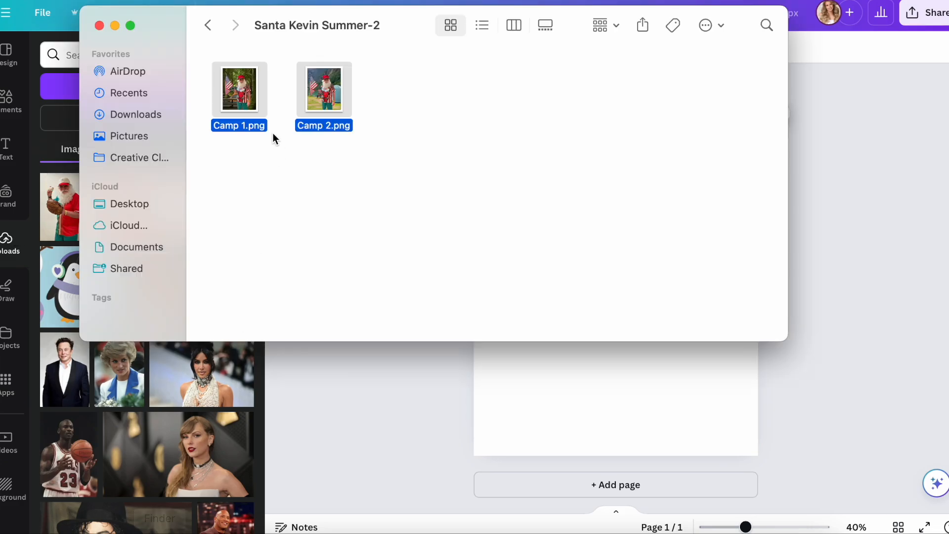
pyautogui.click(333, 163)
pyautogui.moveTo(239, 92); pyautogui.dragTo(154, 413)
pyautogui.click(372, 392)
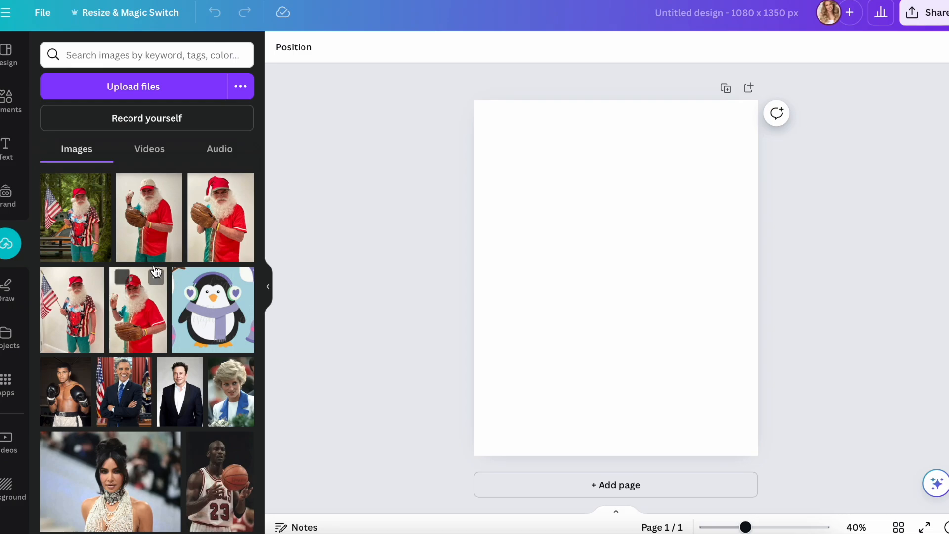
# - Place the uploaded camp photo of the man with the flag on the page and remove its background
pyautogui.click(73, 213)
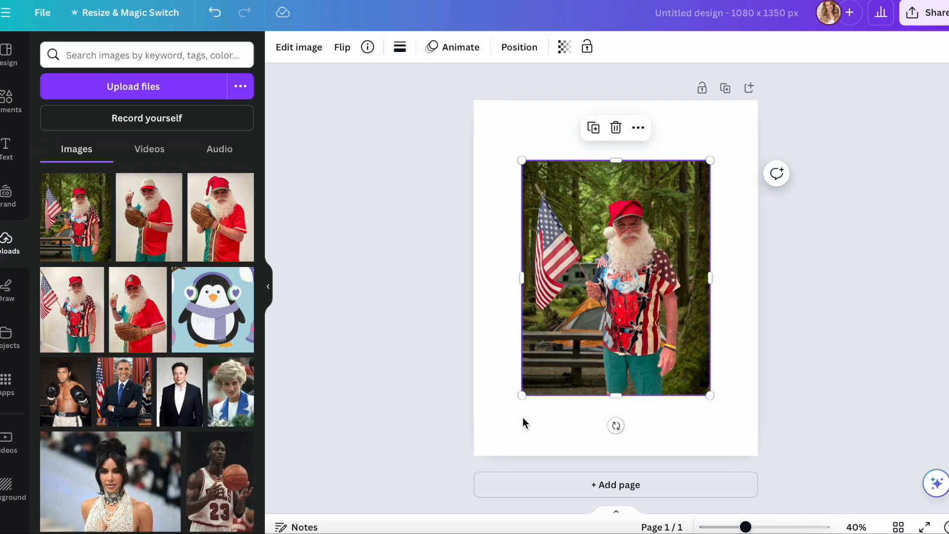
pyautogui.click(299, 48)
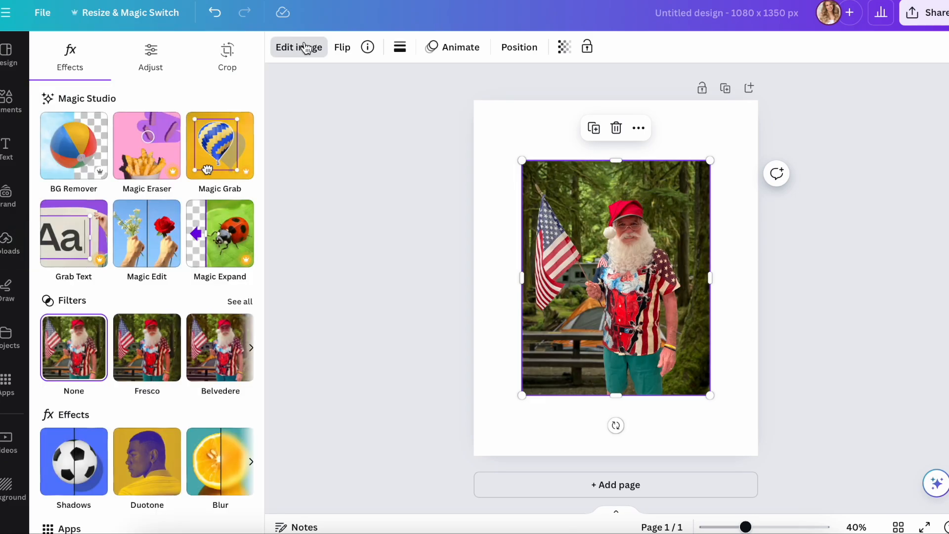
pyautogui.click(79, 150)
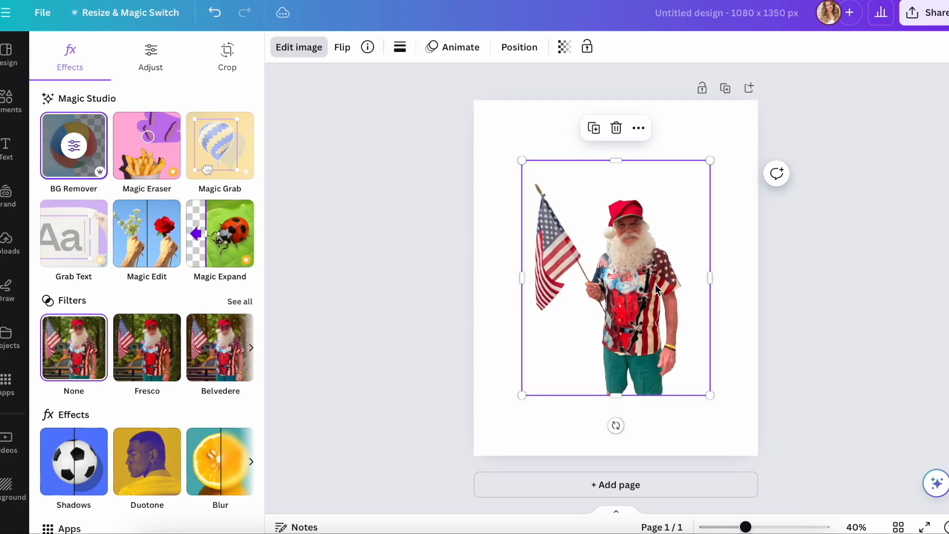
pyautogui.click(430, 253)
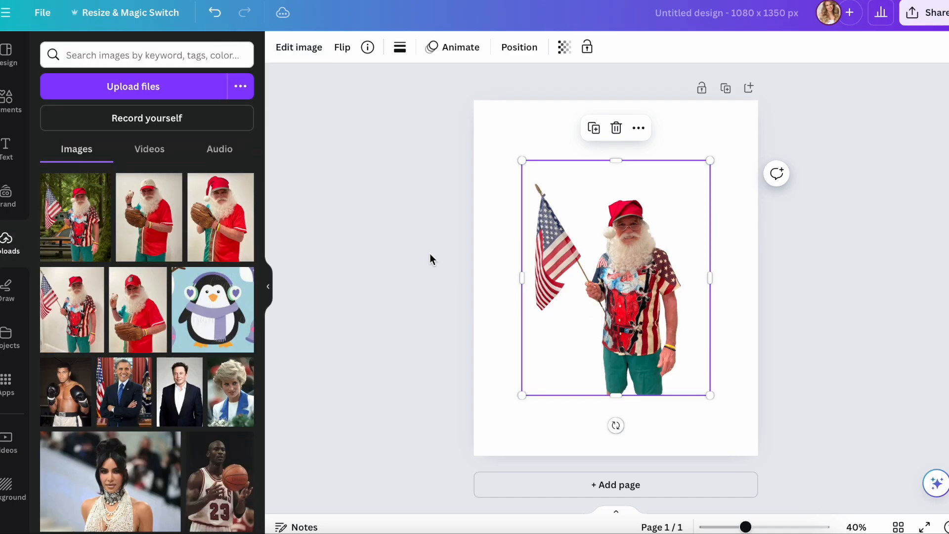
# - Search the elements for "campground" and limit the results to photos
pyautogui.click(5, 98)
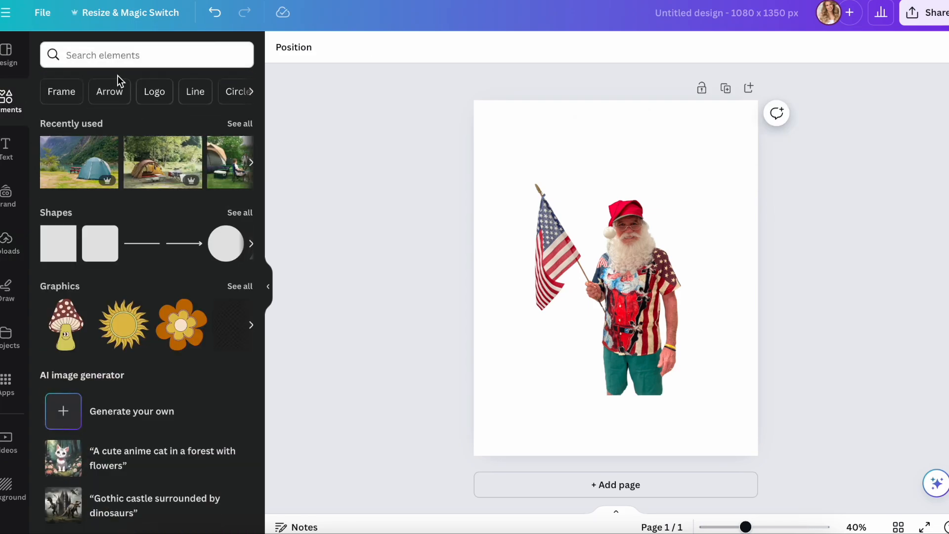
pyautogui.click(122, 54)
pyautogui.write('campg')
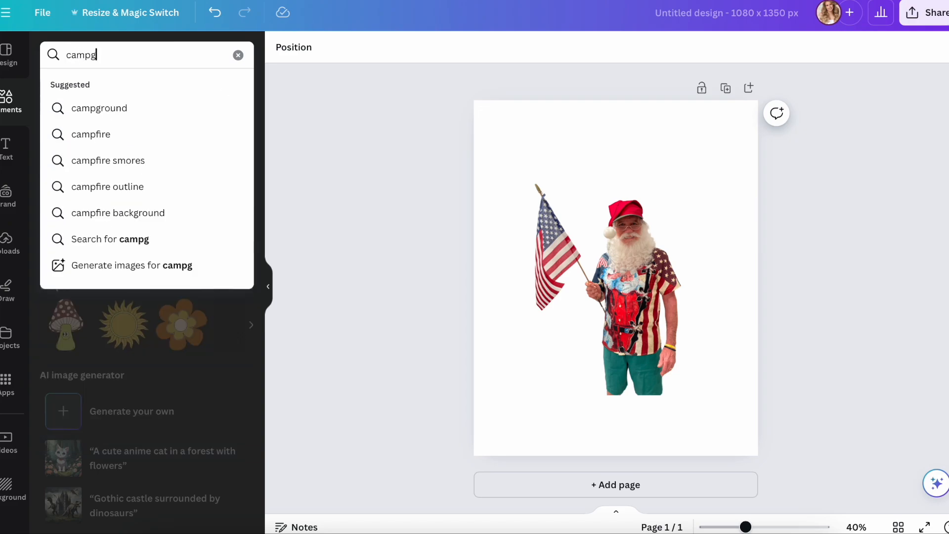
pyautogui.press('BackSpace')
pyautogui.write('g')
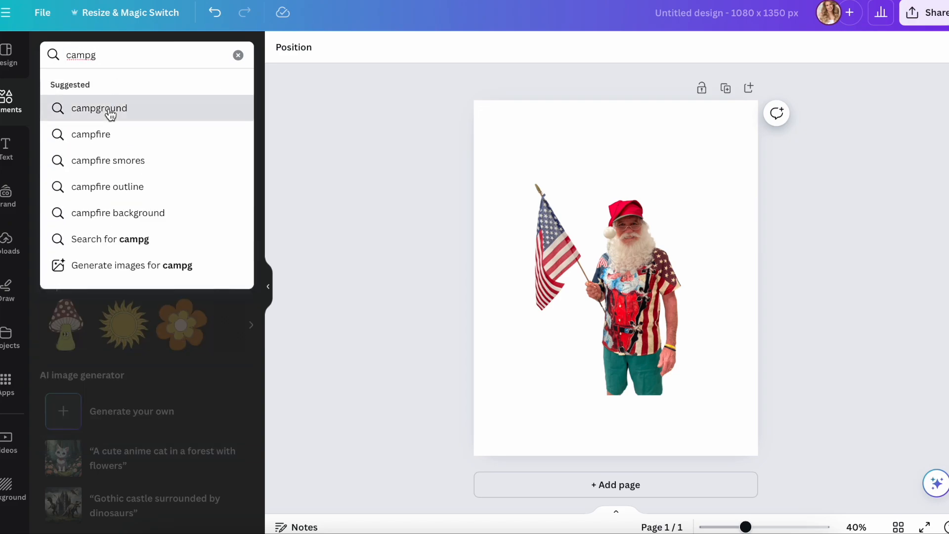
pyautogui.click(110, 109)
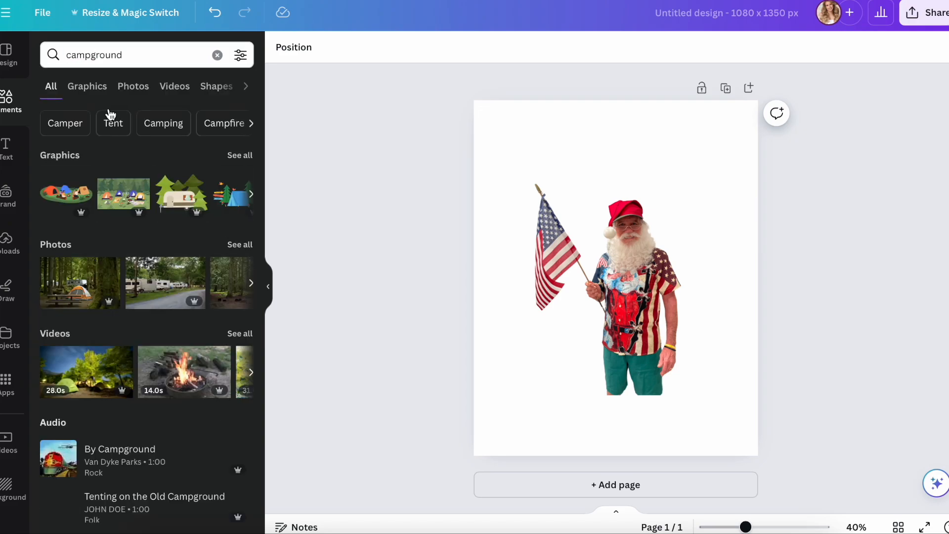
pyautogui.click(133, 87)
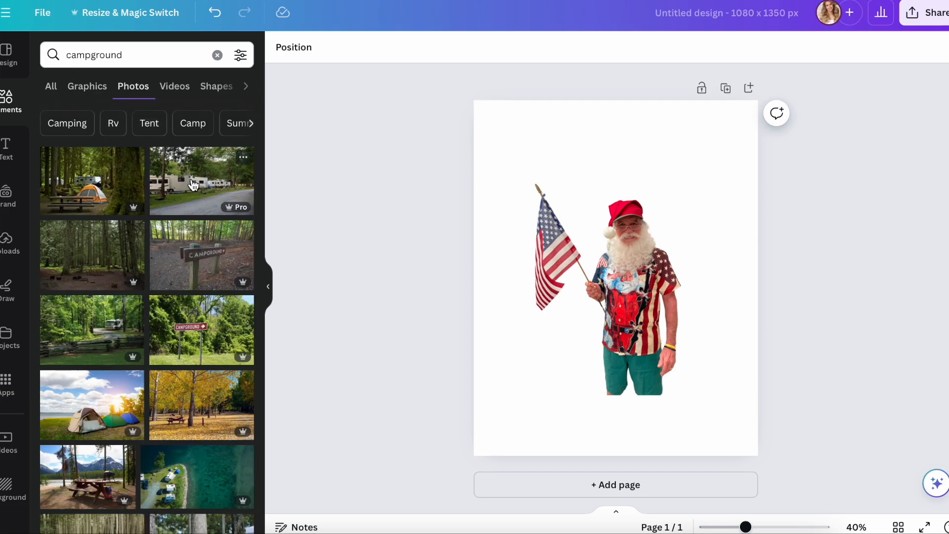
# - Fill the whole page with the photo of white RVs beside the gravel road and send it to the back
pyautogui.moveTo(212, 176); pyautogui.dragTo(492, 147)
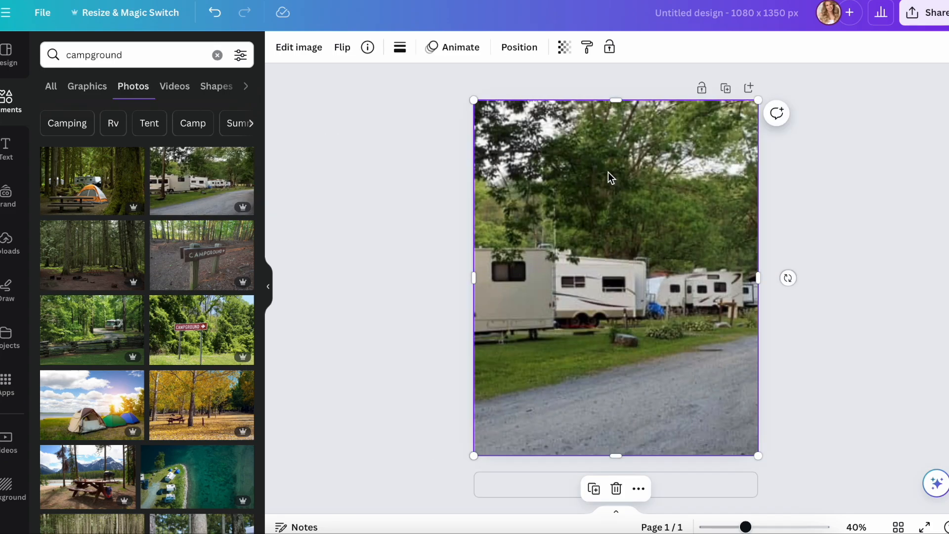
pyautogui.click(519, 48)
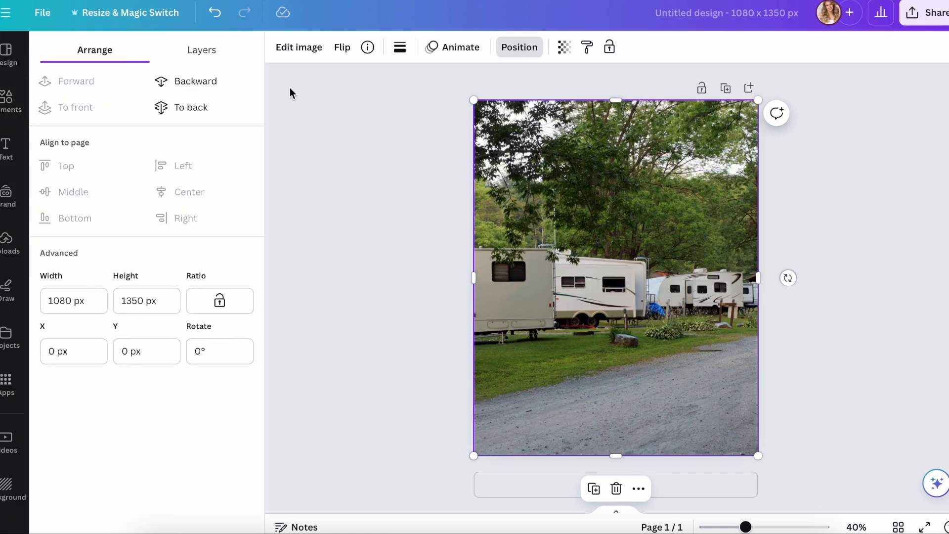
pyautogui.click(199, 113)
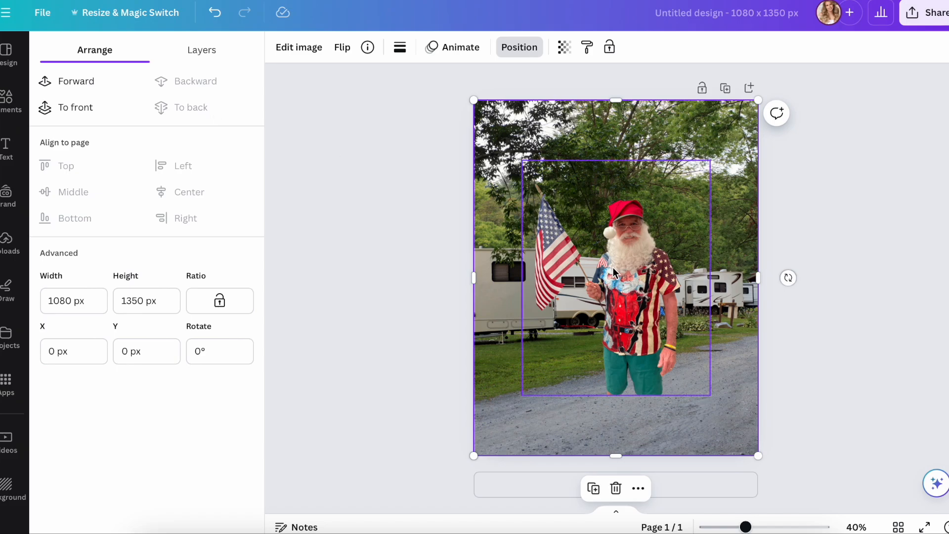
pyautogui.press('Escape')
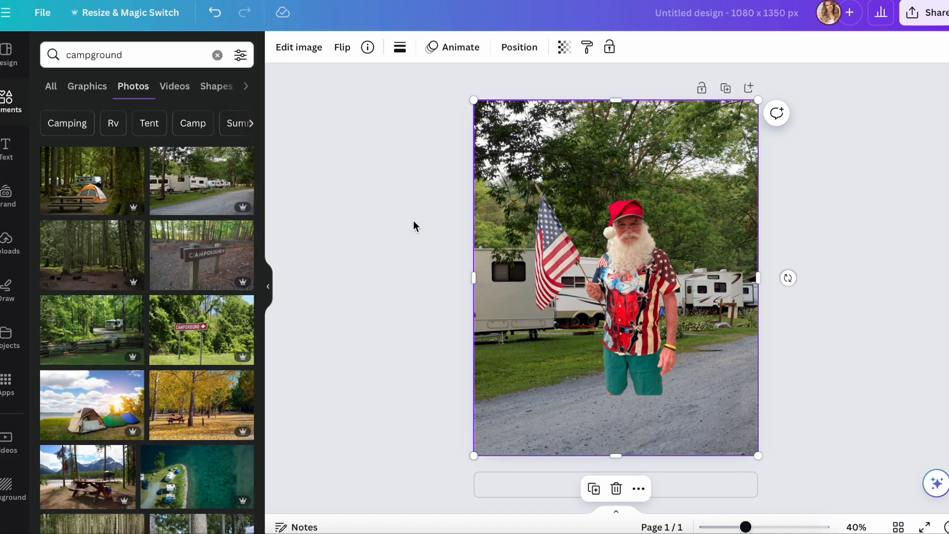
# - Move the man's cutout down to the page's lower edge and enlarge it to cover most of the page width
pyautogui.click(627, 302)
pyautogui.moveTo(623, 314); pyautogui.dragTo(624, 374)
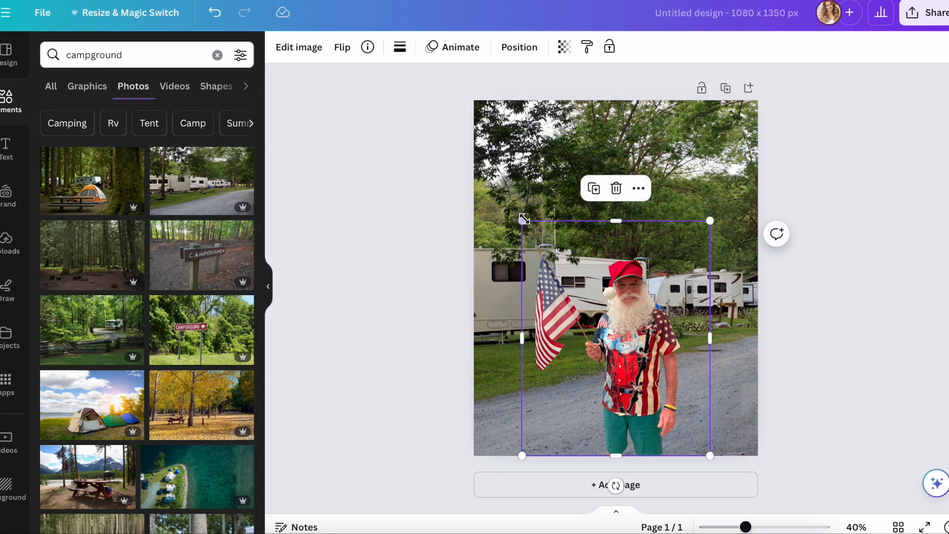
pyautogui.moveTo(523, 219); pyautogui.dragTo(487, 177)
pyautogui.moveTo(621, 275); pyautogui.dragTo(636, 275)
pyautogui.moveTo(726, 177); pyautogui.dragTo(743, 179)
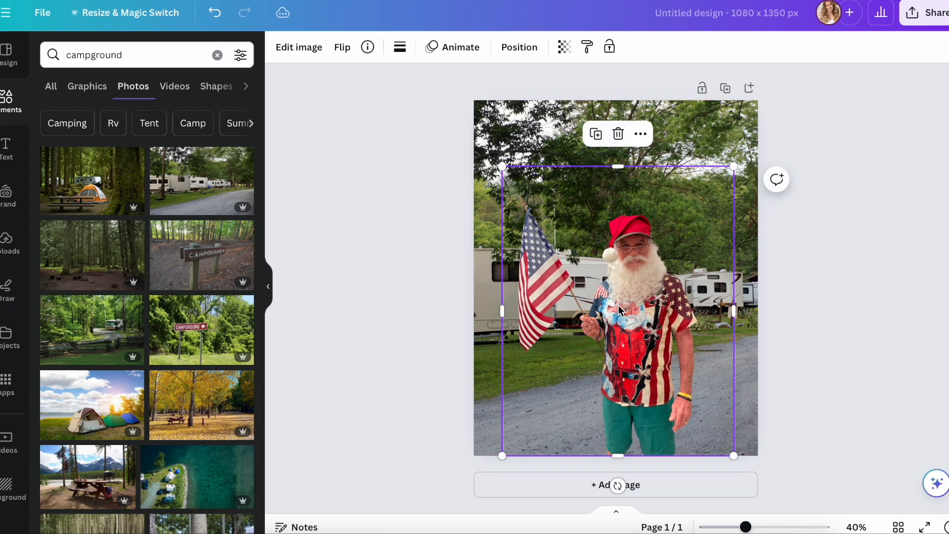
pyautogui.click(399, 311)
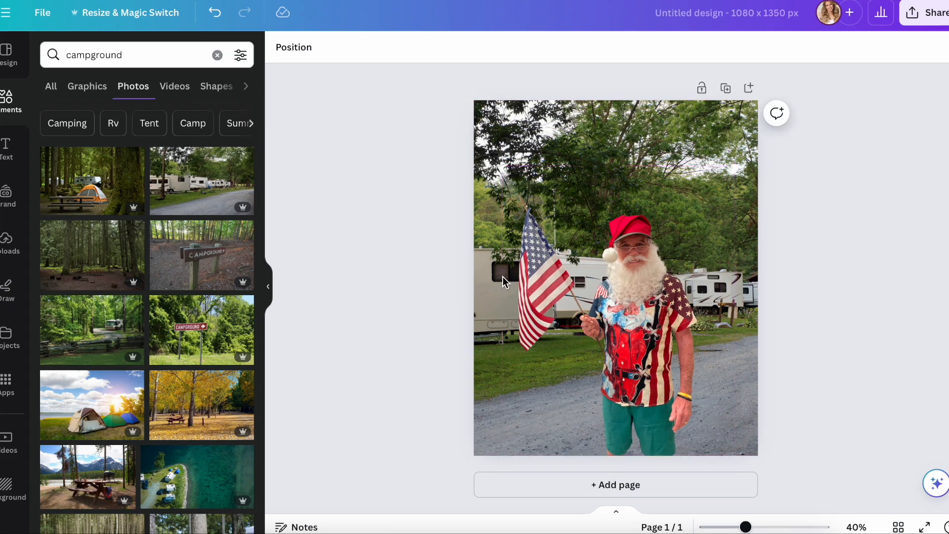
# - Apply a whole-image blur with an intensity of about 11 to the campground background photo
pyautogui.click(503, 120)
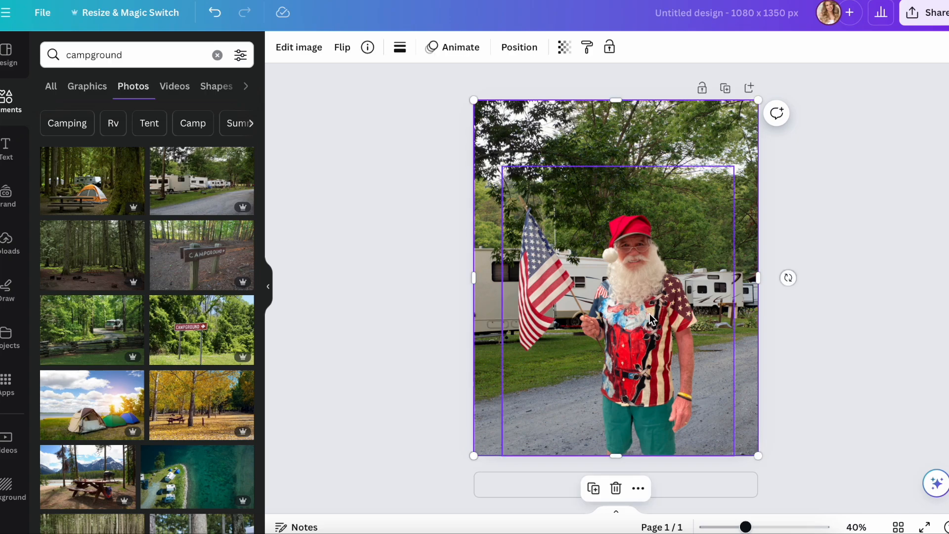
pyautogui.click(522, 129)
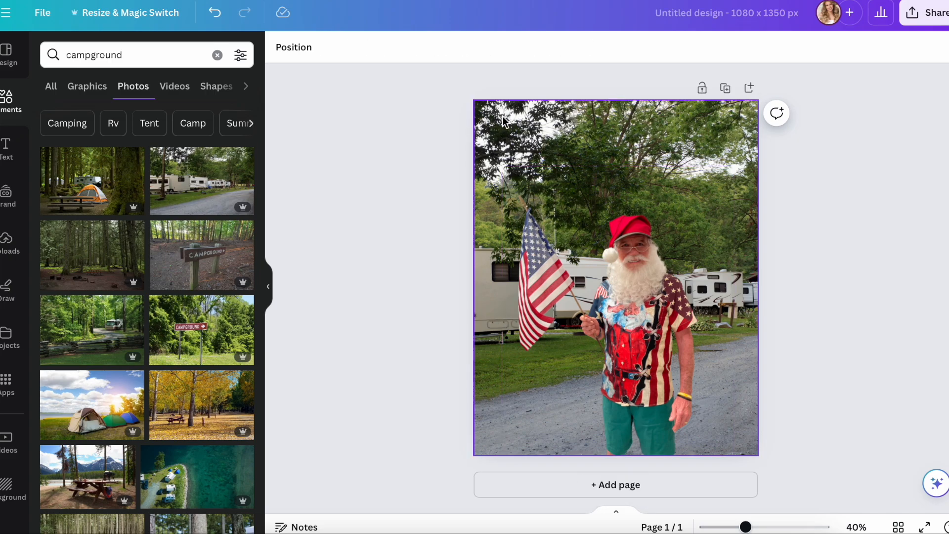
pyautogui.click(504, 121)
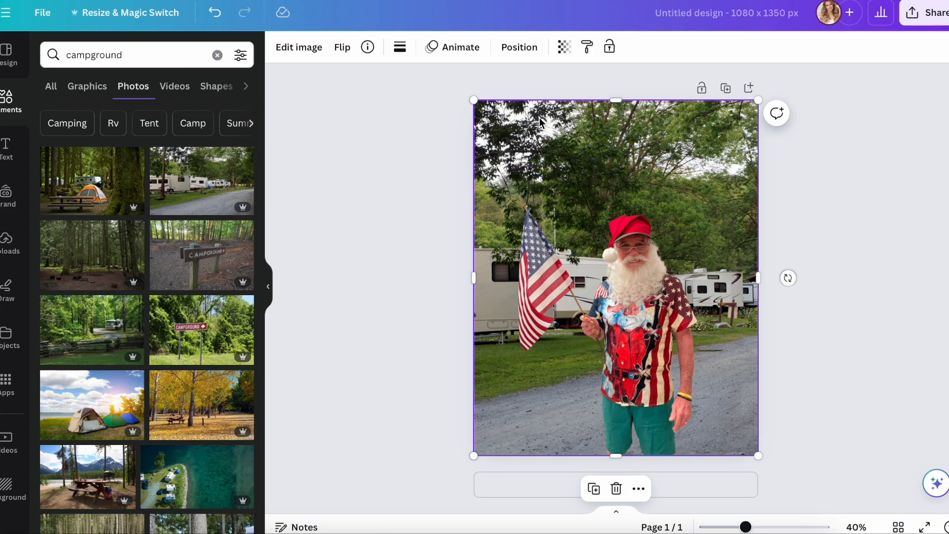
pyautogui.click(313, 51)
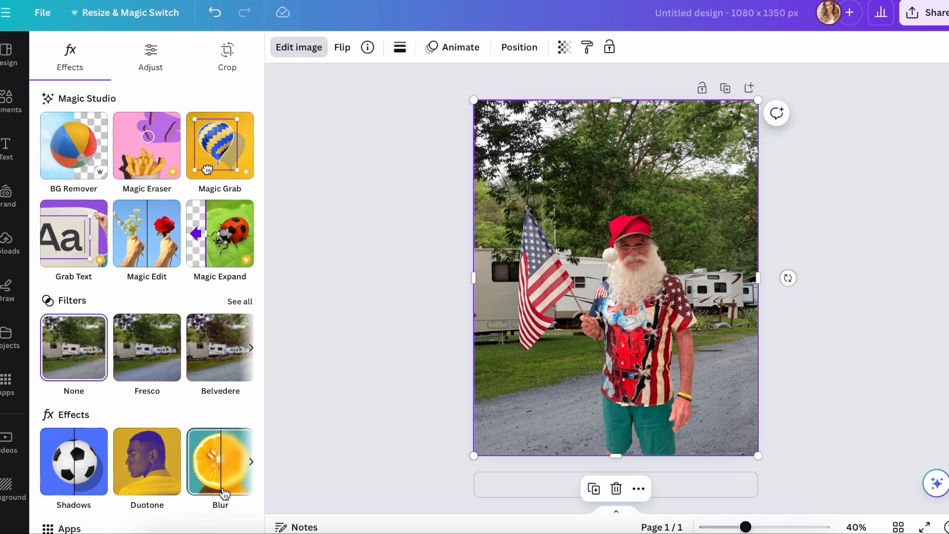
pyautogui.click(211, 460)
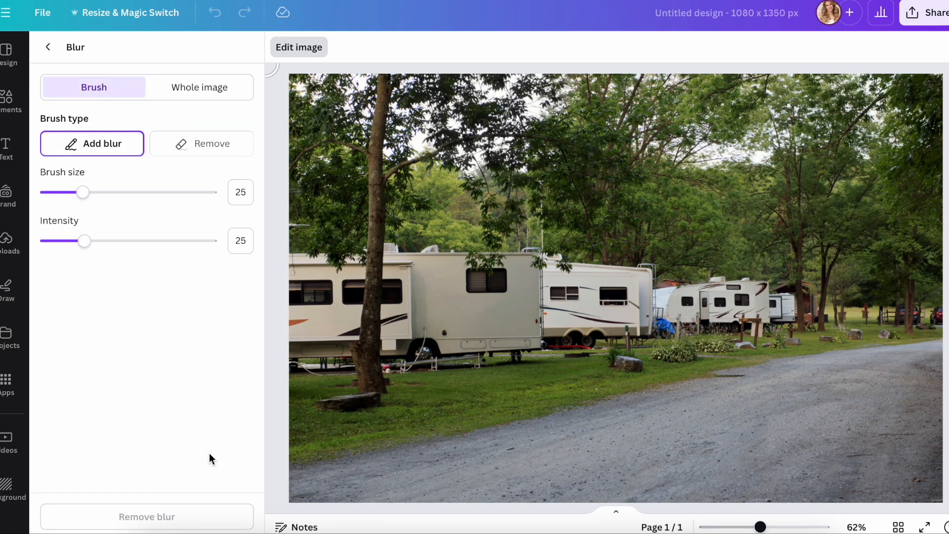
pyautogui.click(211, 92)
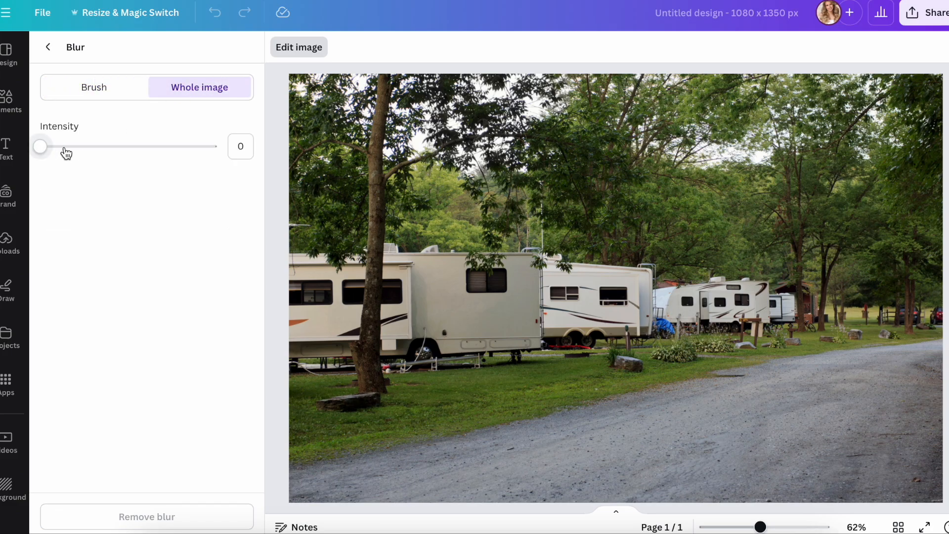
pyautogui.moveTo(45, 152); pyautogui.dragTo(61, 152)
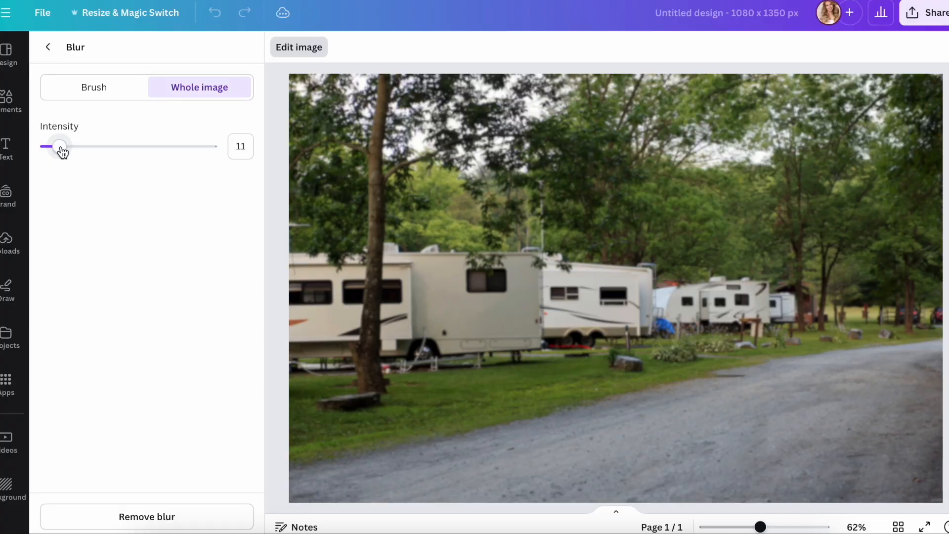
pyautogui.moveTo(62, 148); pyautogui.dragTo(58, 148)
pyautogui.click(50, 47)
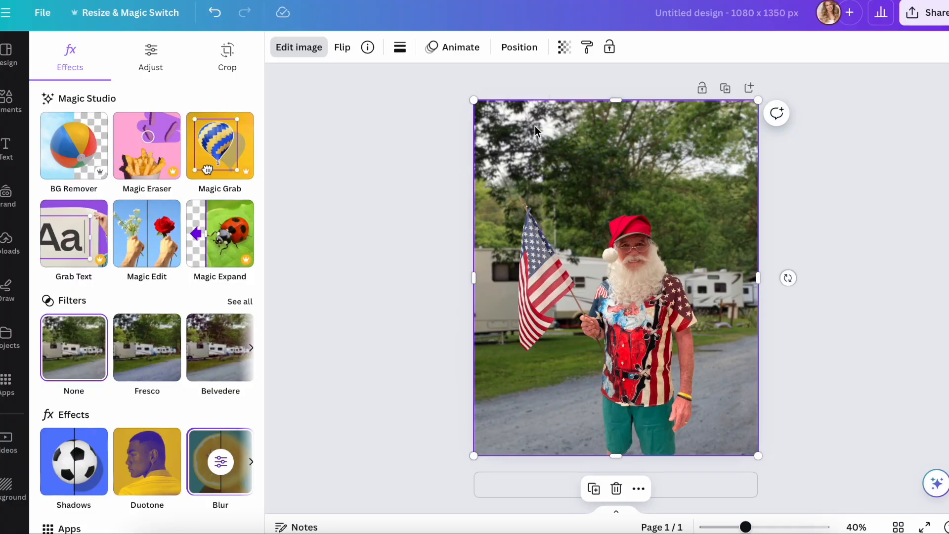
# - Try shifting the campground photo to the right within its crop frame so the large tree trunk is included
pyautogui.click(310, 52)
pyautogui.click(284, 48)
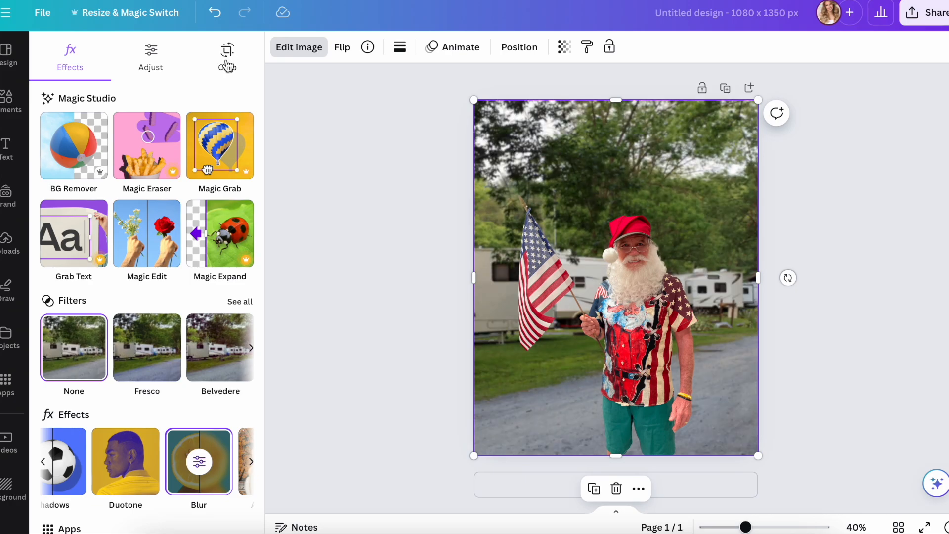
pyautogui.click(227, 58)
pyautogui.moveTo(554, 122); pyautogui.dragTo(650, 131)
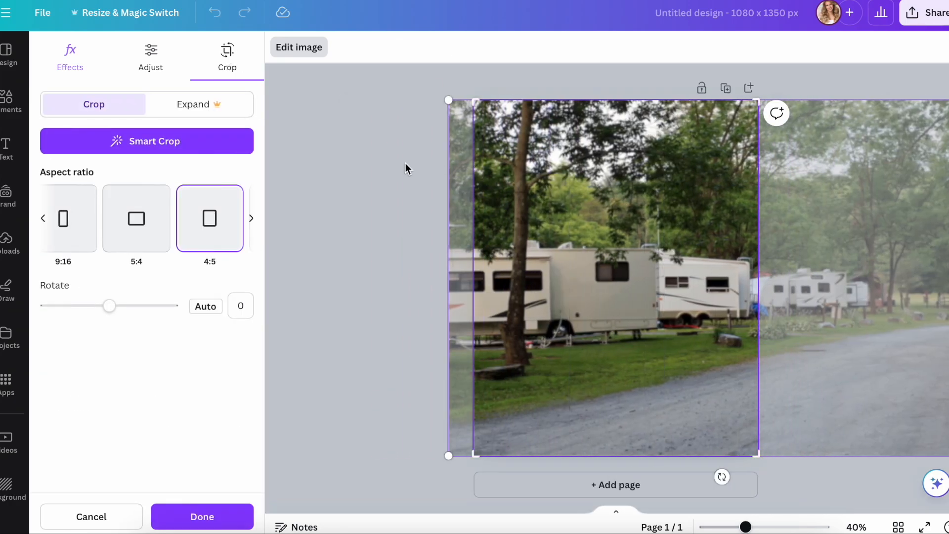
pyautogui.click(382, 159)
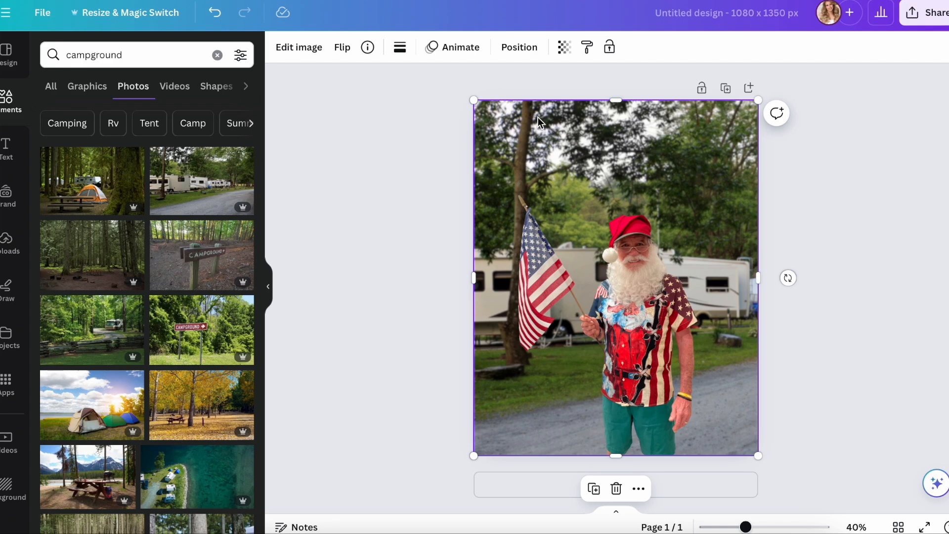
# - Shift the campground photo to the left within its crop frame to bring more trees and road behind the man
pyautogui.click(321, 46)
pyautogui.click(229, 59)
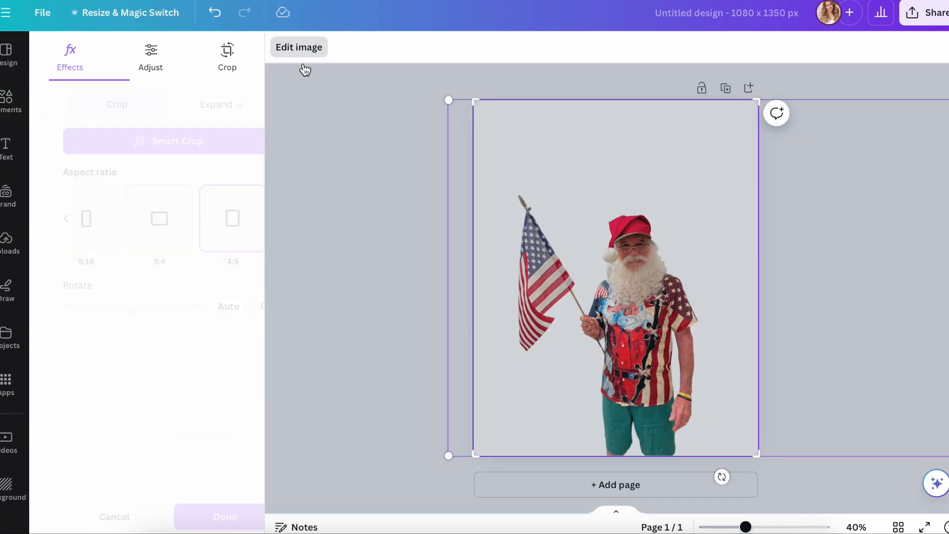
pyautogui.moveTo(616, 138); pyautogui.dragTo(422, 142)
pyautogui.click(864, 188)
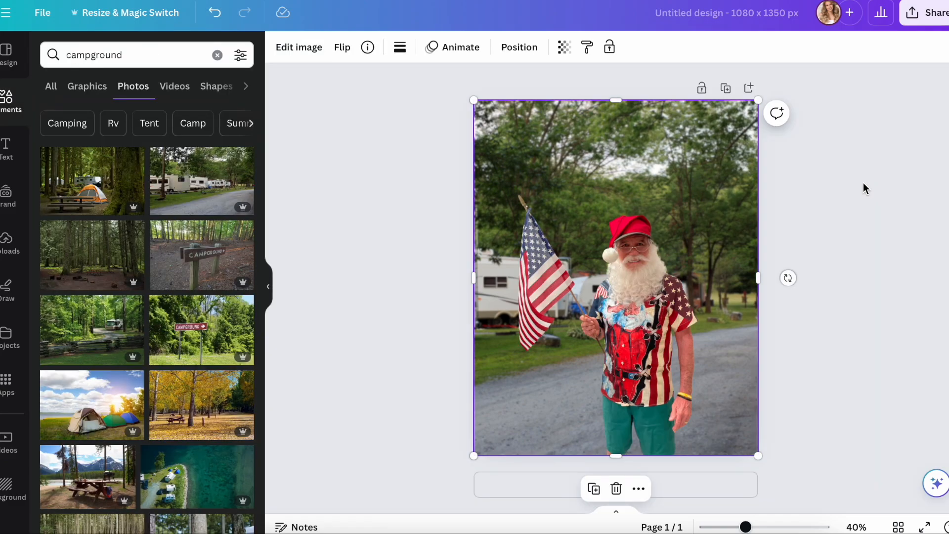
# - Download the design as a PNG at 1,080 × 1,350 px
pyautogui.click(933, 19)
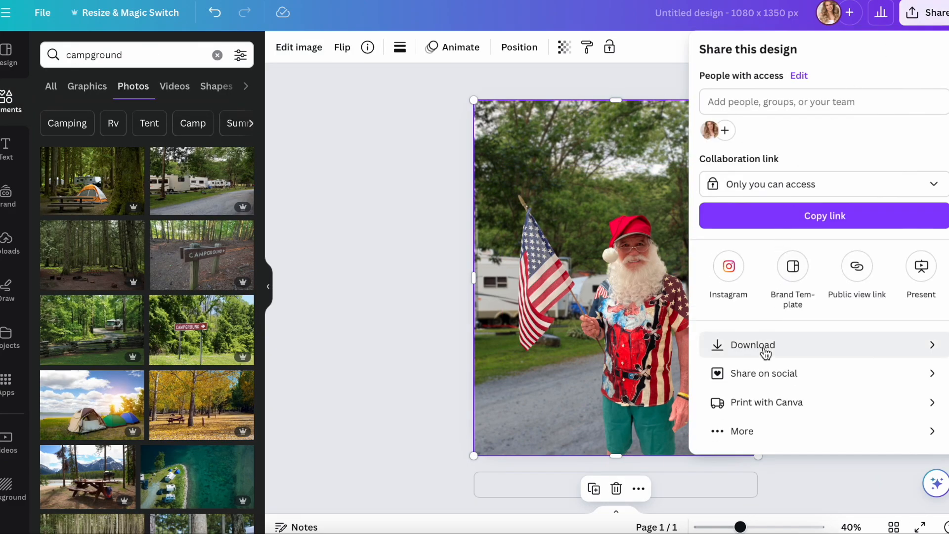
pyautogui.click(766, 351)
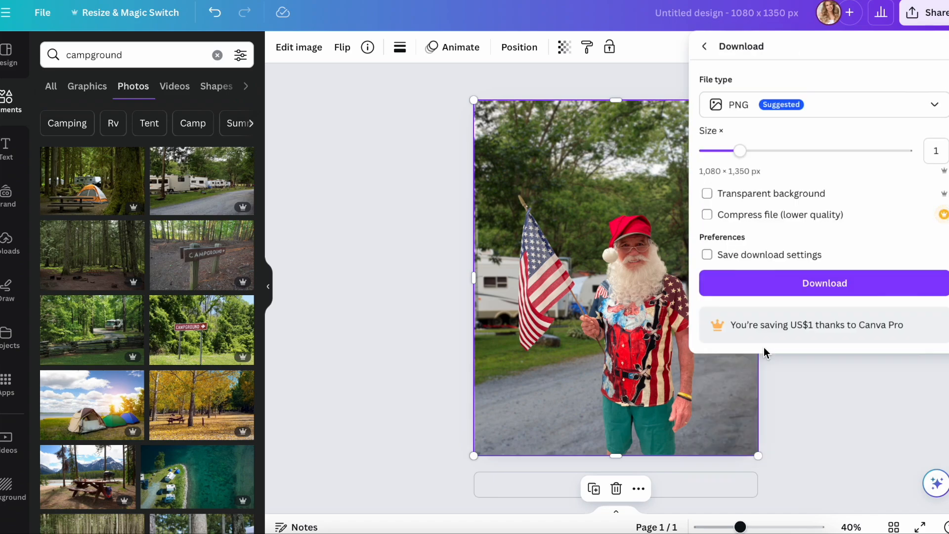
pyautogui.click(789, 283)
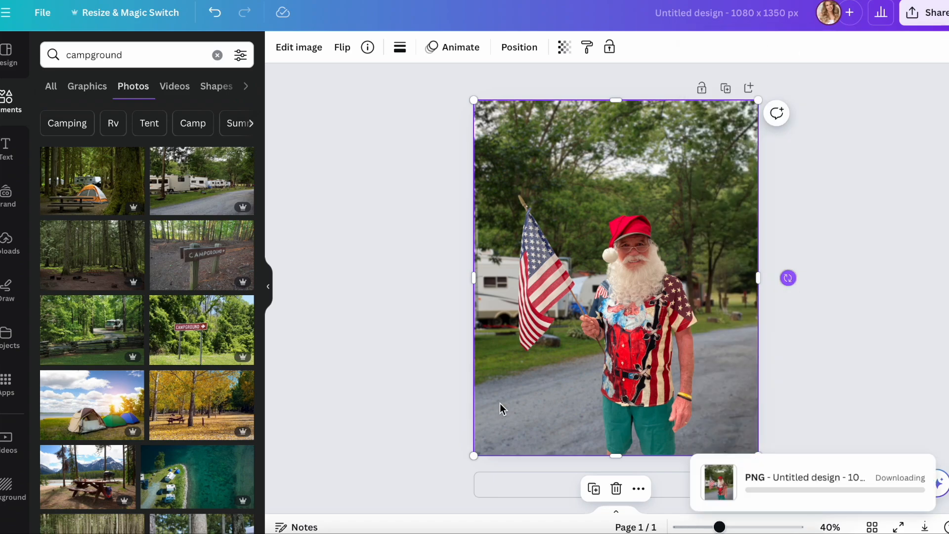